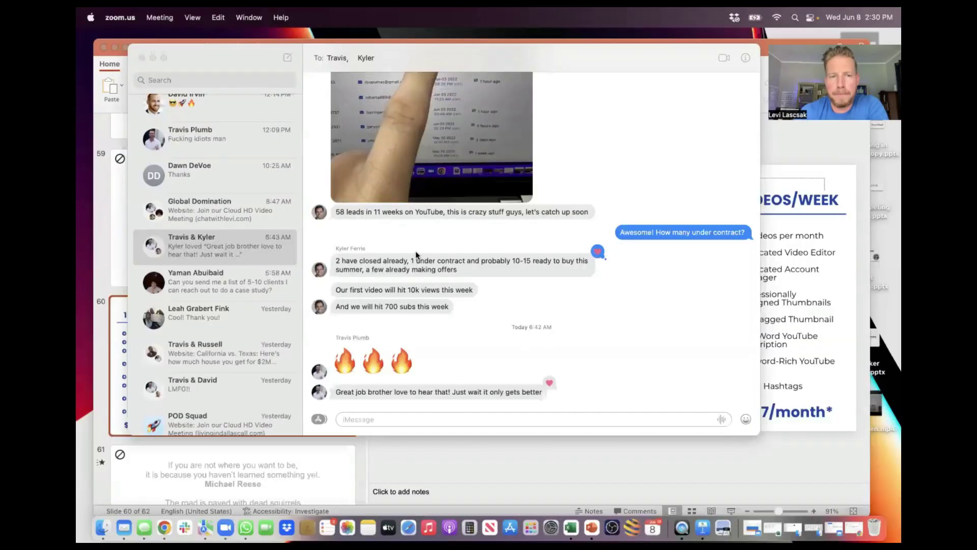
# Switch to the AttractROI CRM in Chrome and change to the most recently used Dallas sub-account.
pyautogui.click(165, 527)
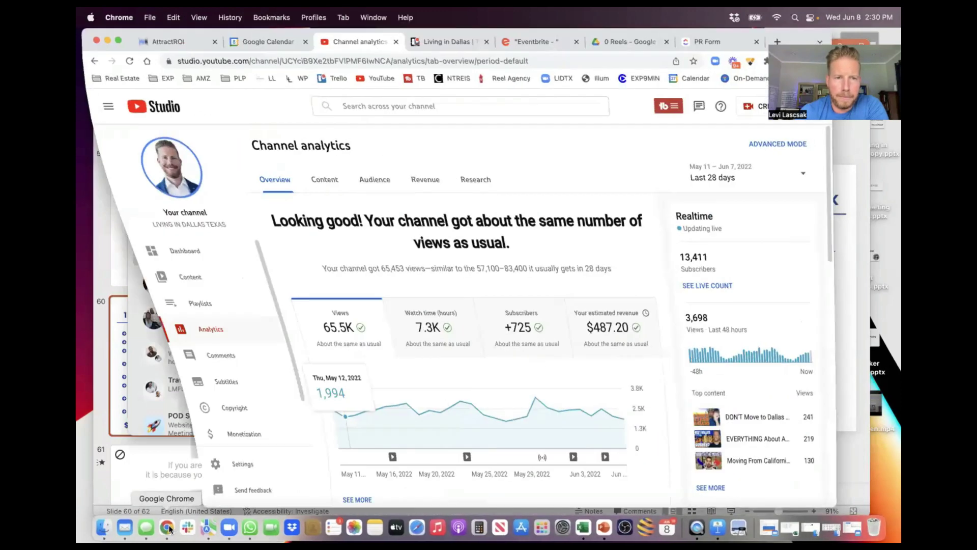
pyautogui.click(168, 43)
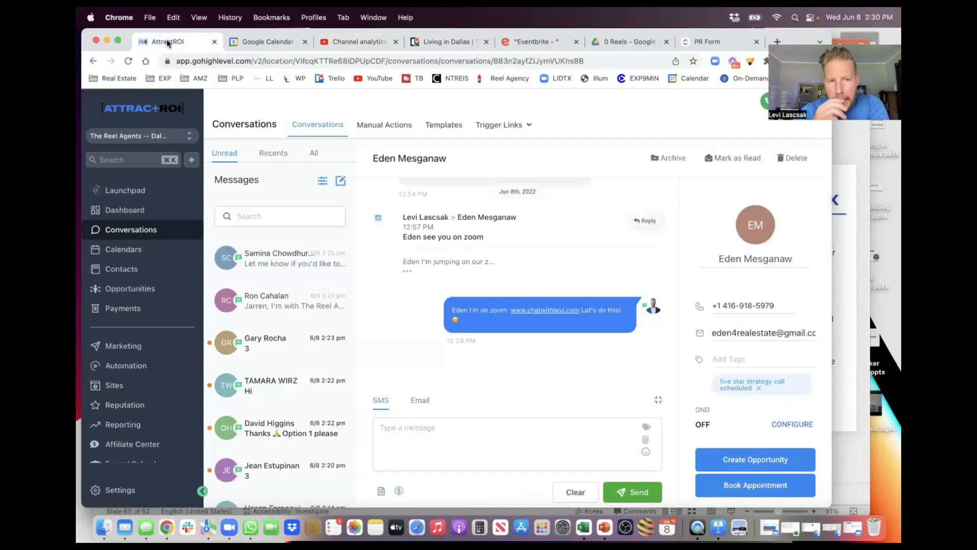
pyautogui.click(188, 137)
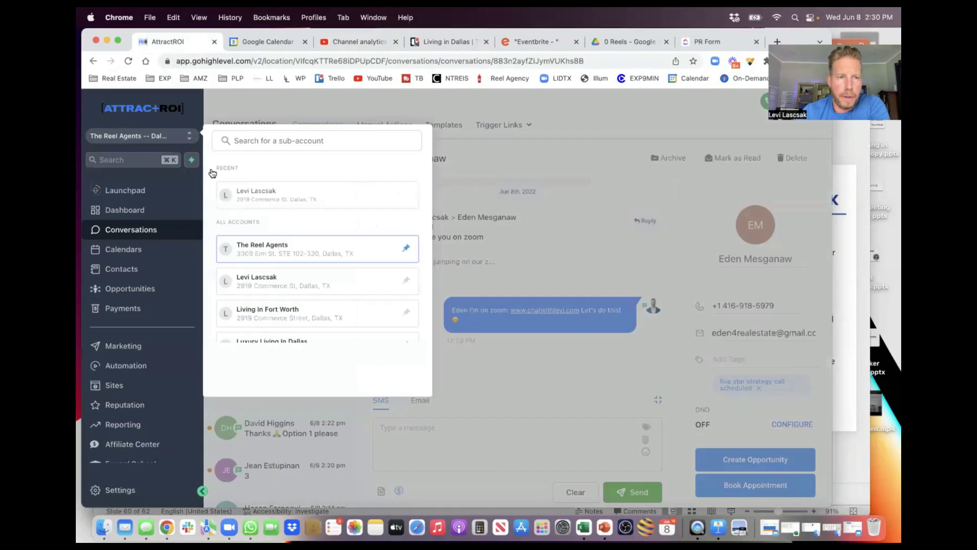
pyautogui.click(282, 199)
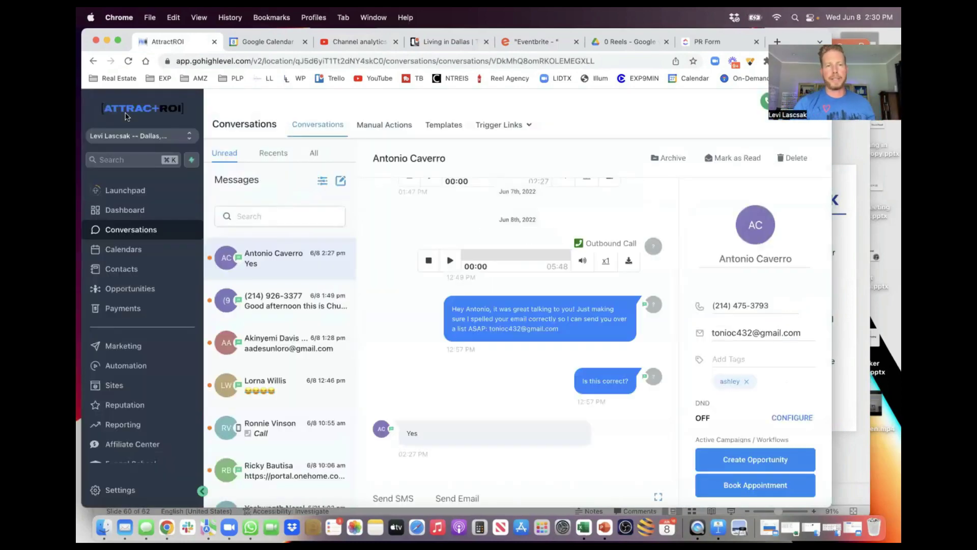
# Open the sub-account's opportunities and look across the lead stages of the YouTube Dallas pipeline.
pyautogui.click(147, 289)
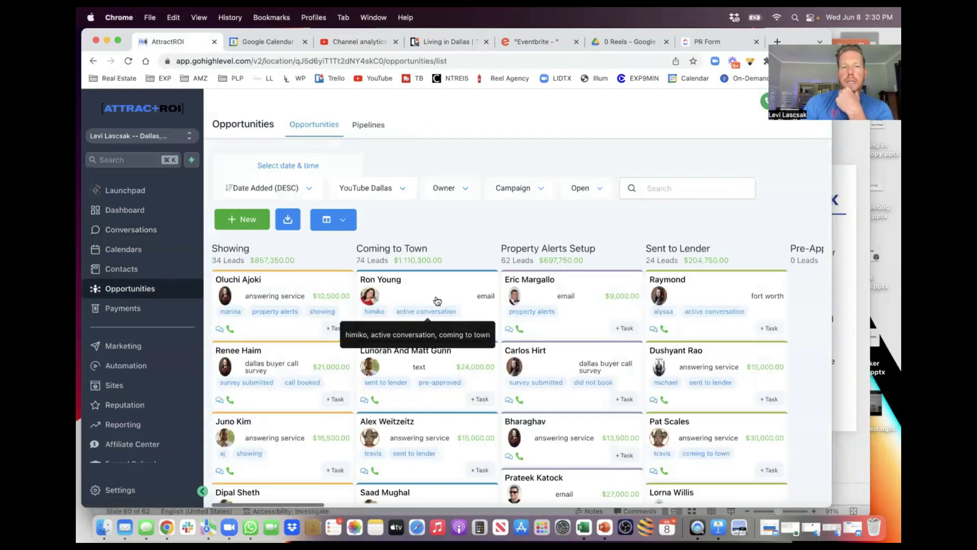
pyautogui.hscroll(15, 549, 340)
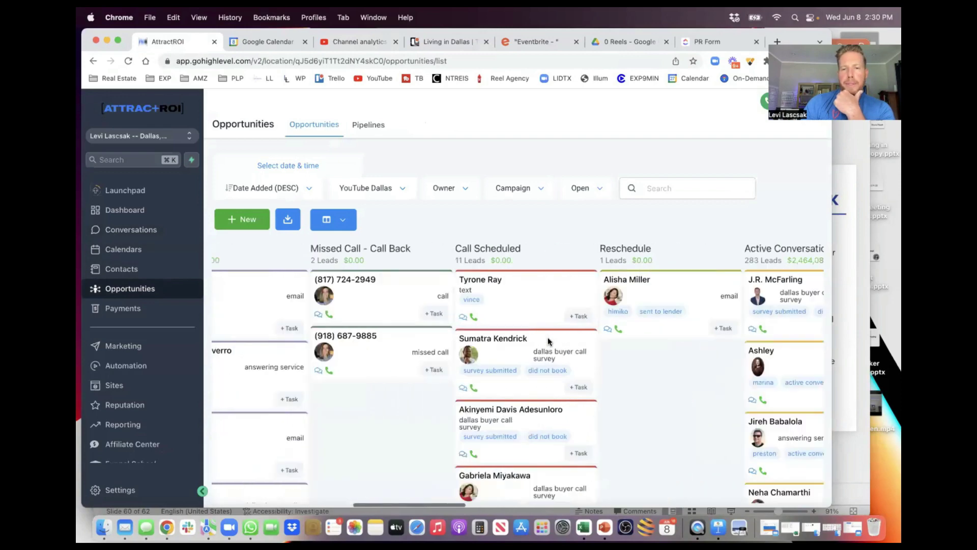
pyautogui.hscroll(-15, 548, 337)
pyautogui.hscroll(5, 548, 337)
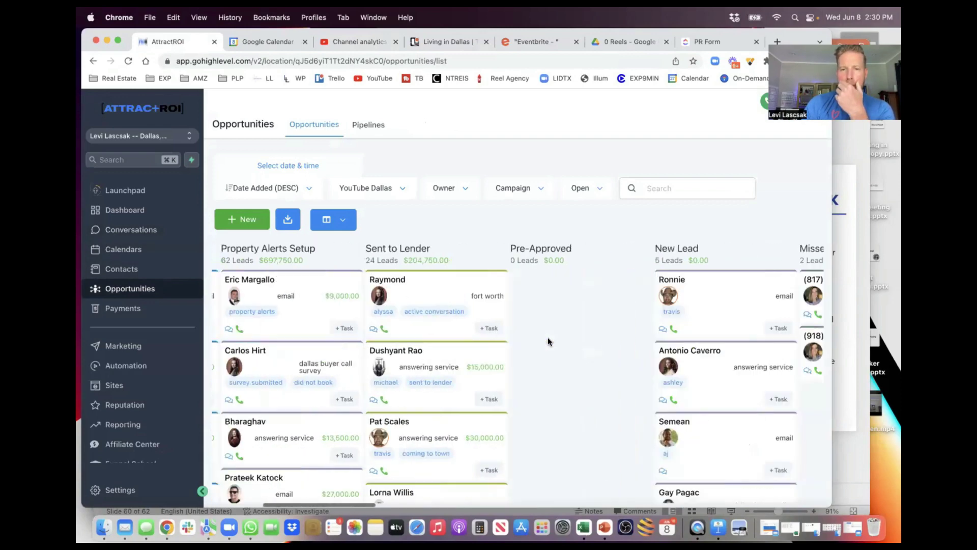
# Switch to Mail and open yesterday's AnswerConnect message about the Herndon, VA caller in the Living in Dallas inbox.
pyautogui.click(126, 529)
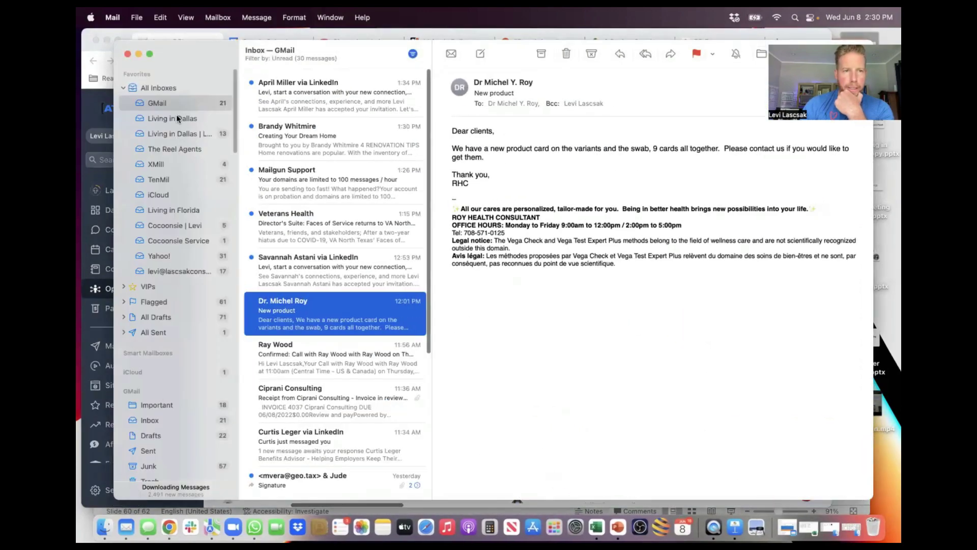
pyautogui.click(178, 118)
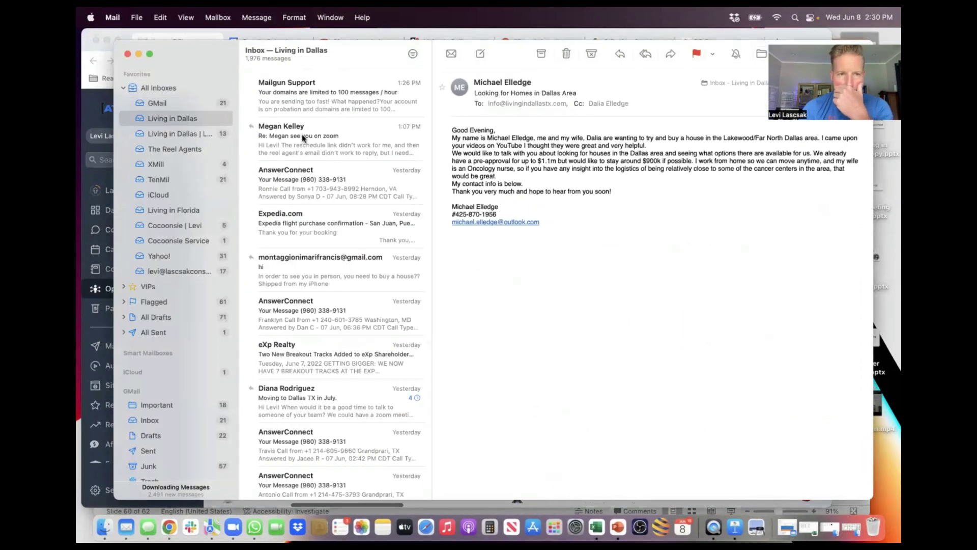
pyautogui.click(301, 133)
pyautogui.click(314, 185)
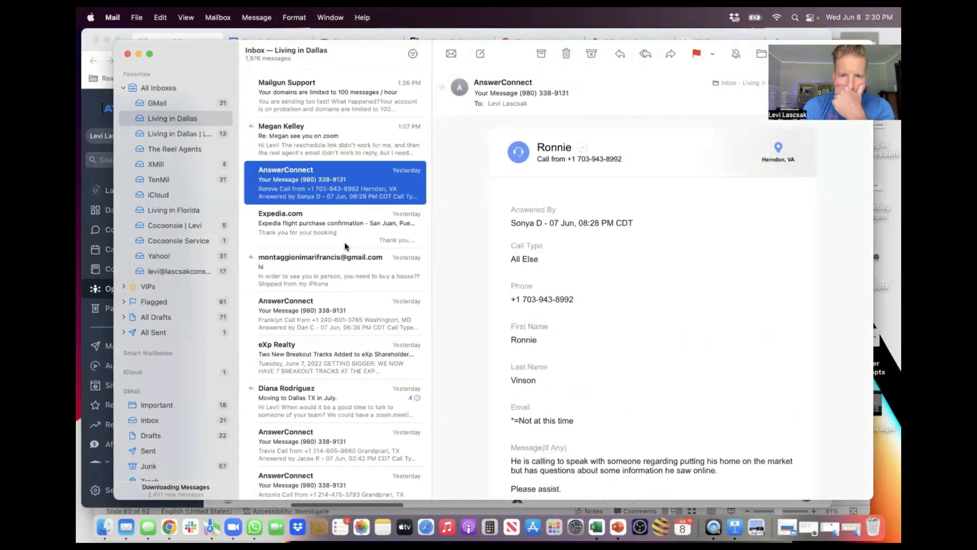
# Read the AnswerConnect message's call type, caller details and request, and minimize the mail window.
pyautogui.scroll(-2, 500, 360)
pyautogui.scroll(-3, 500, 360)
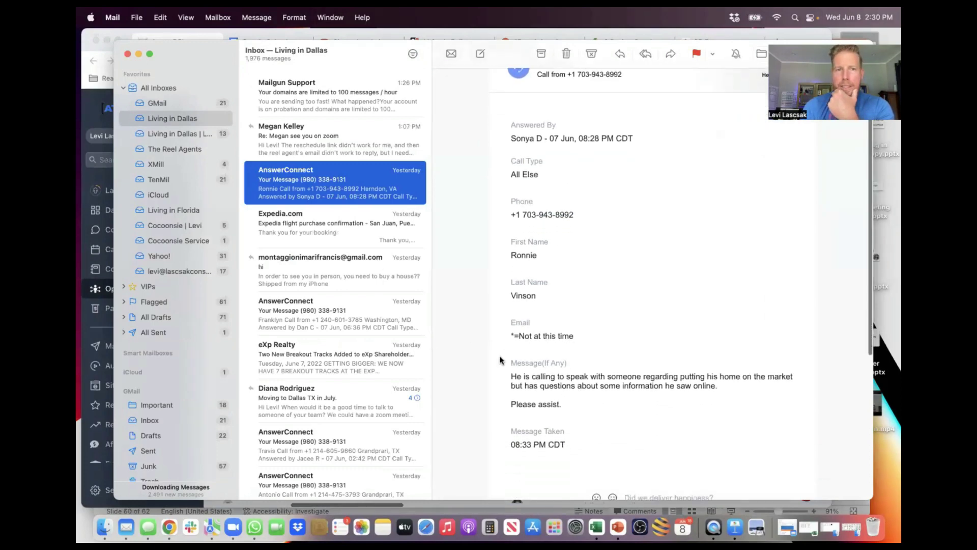
pyautogui.scroll(2, 555, 214)
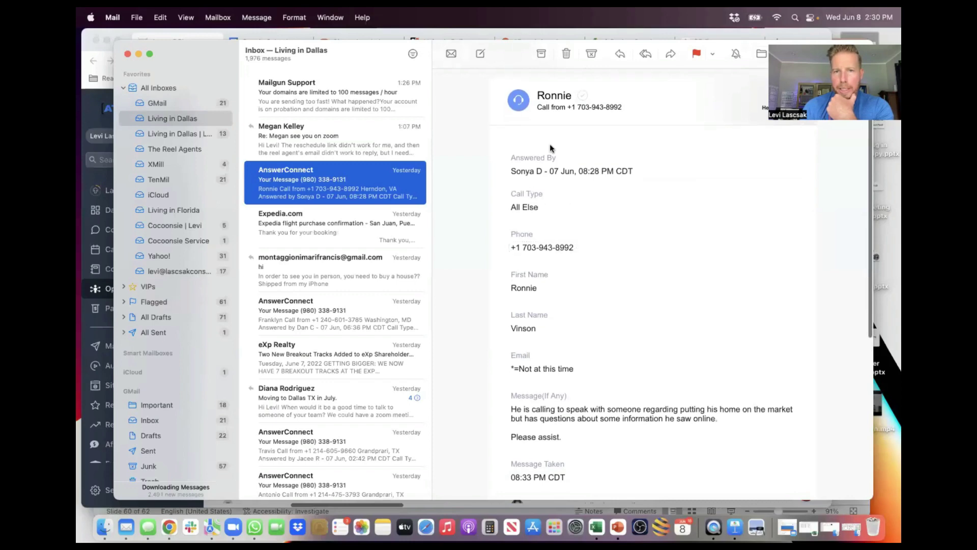
pyautogui.scroll(-4, 554, 207)
pyautogui.scroll(5, 545, 173)
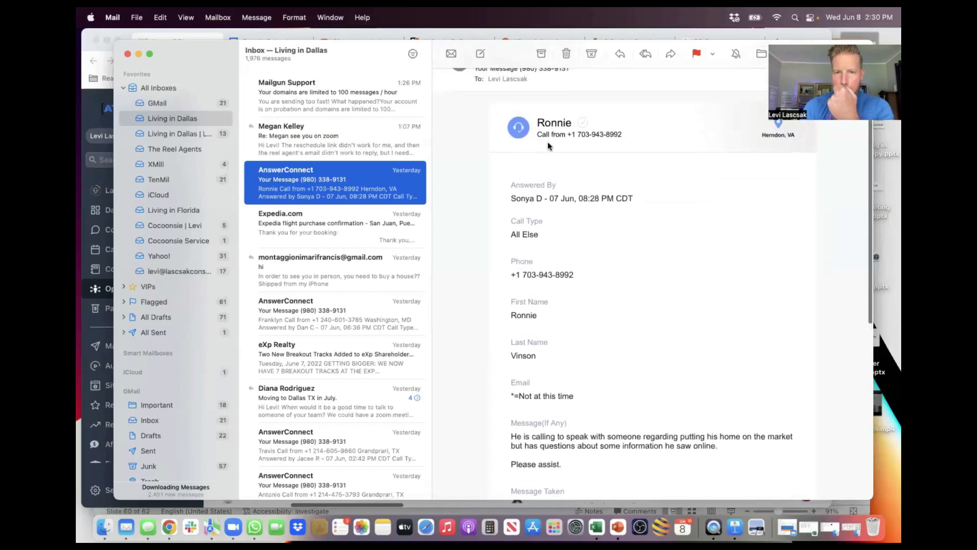
pyautogui.scroll(-2, 558, 233)
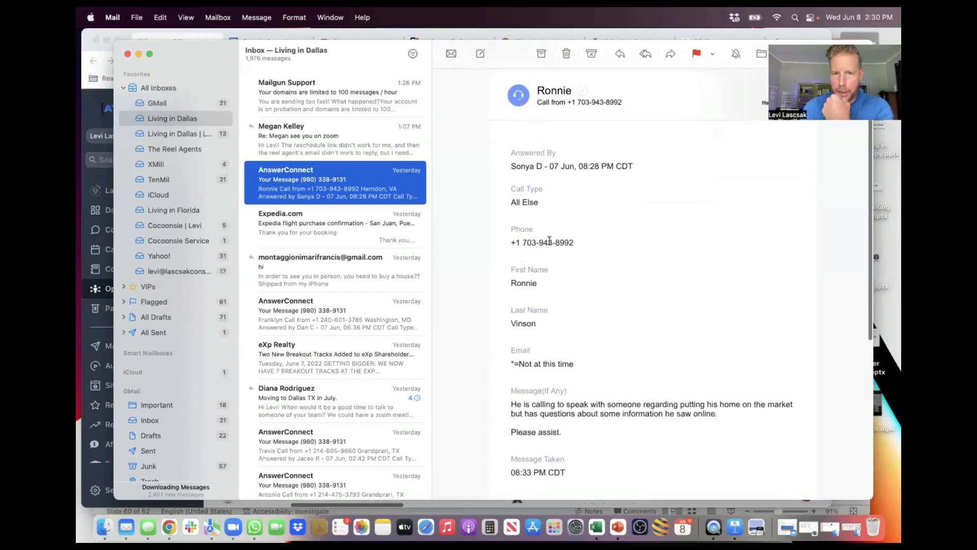
pyautogui.scroll(-5, 530, 310)
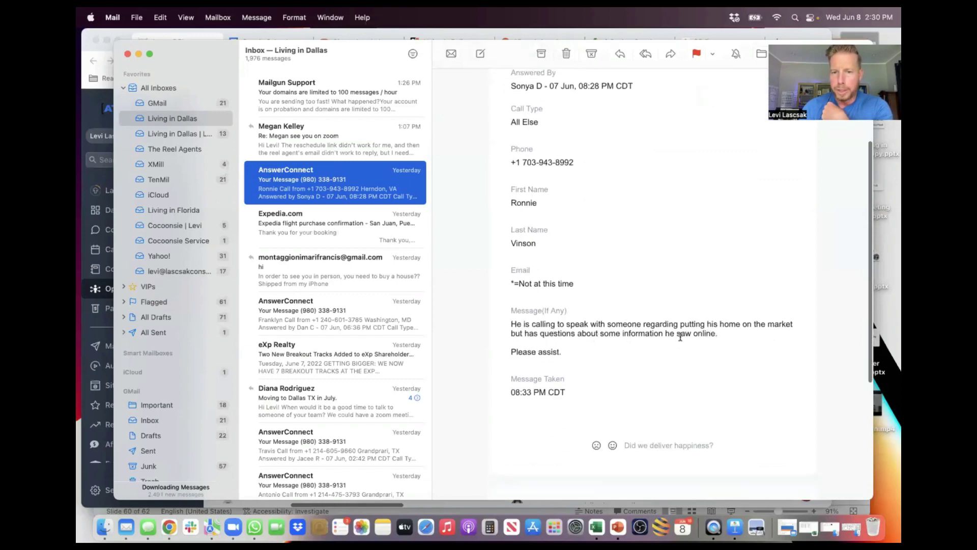
pyautogui.scroll(5, 538, 318)
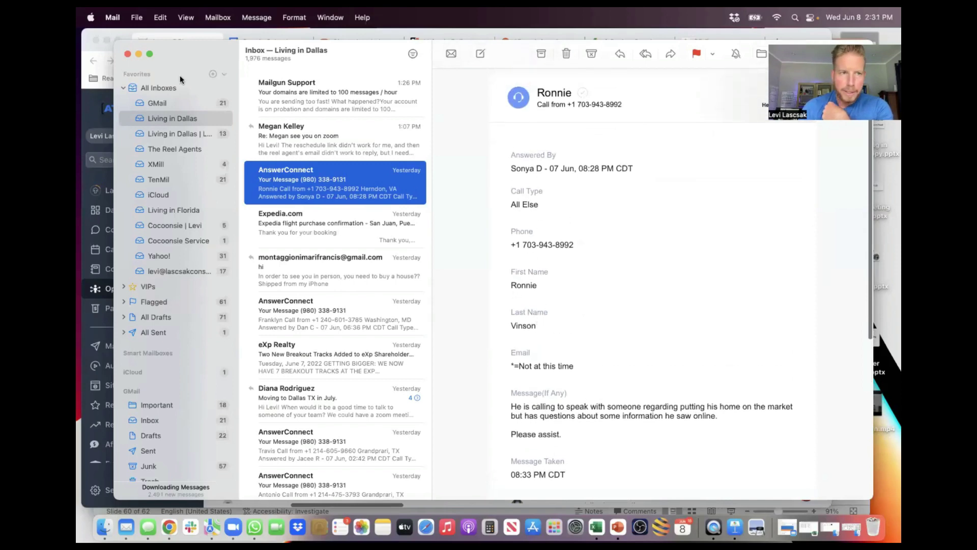
pyautogui.click(138, 53)
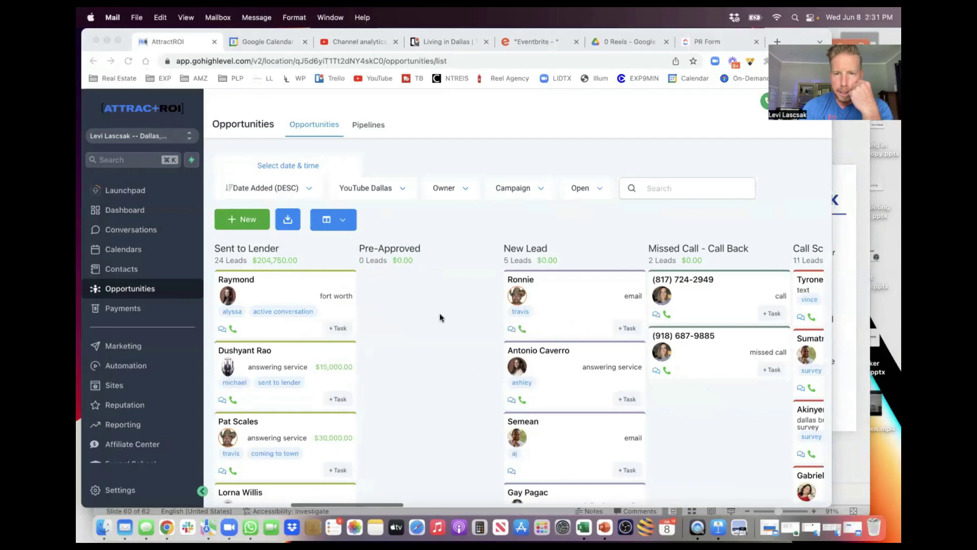
# Search the opportunities for the caller's first name and open the matching New Lead contact record.
pyautogui.hscroll(-2, 441, 317)
pyautogui.click(679, 194)
pyautogui.click(659, 188)
pyautogui.write('ronnie')
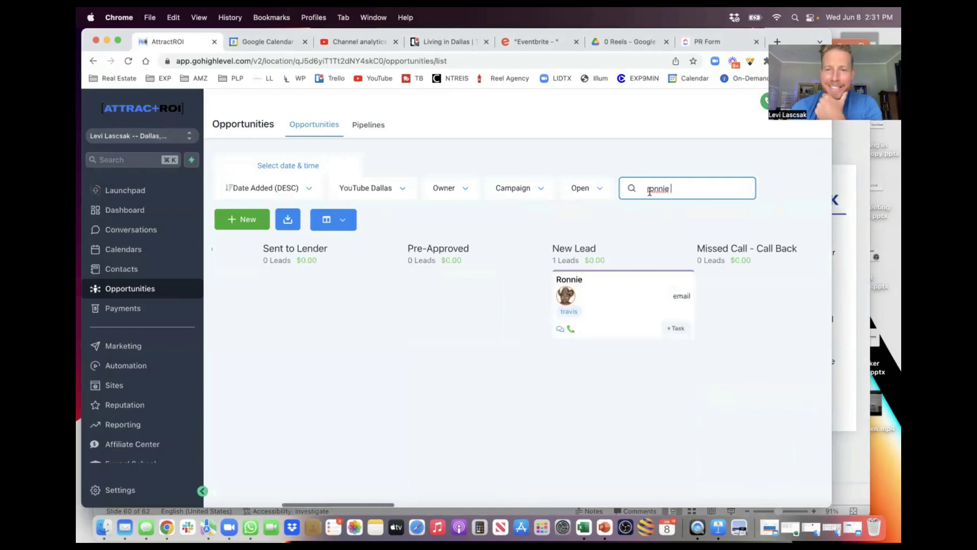
pyautogui.click(574, 283)
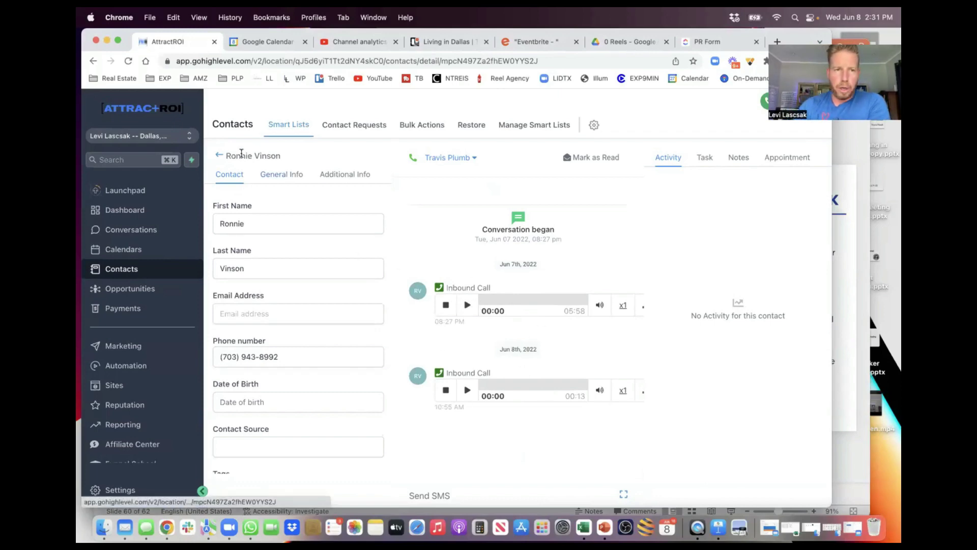
# Return to the opportunities board and clear the lead search.
pyautogui.click(219, 155)
pyautogui.hscroll(3, 730, 279)
pyautogui.hscroll(-3, 730, 279)
pyautogui.moveTo(675, 192); pyautogui.dragTo(633, 190)
pyautogui.press('BackSpace')
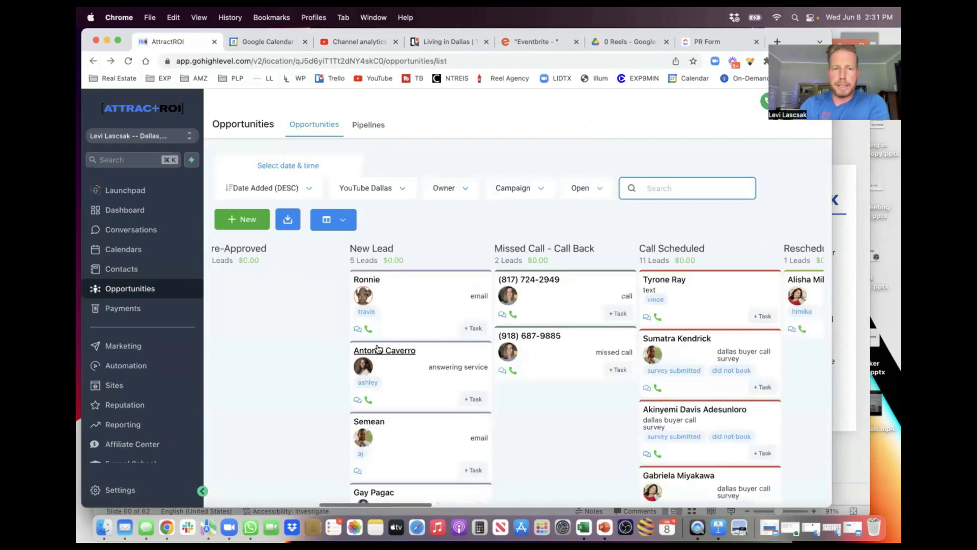
# Open the first lead under Sent to Lender, review the conversation from start to latest message, and return to the board.
pyautogui.hscroll(-3, 380, 342)
pyautogui.hscroll(-3, 393, 307)
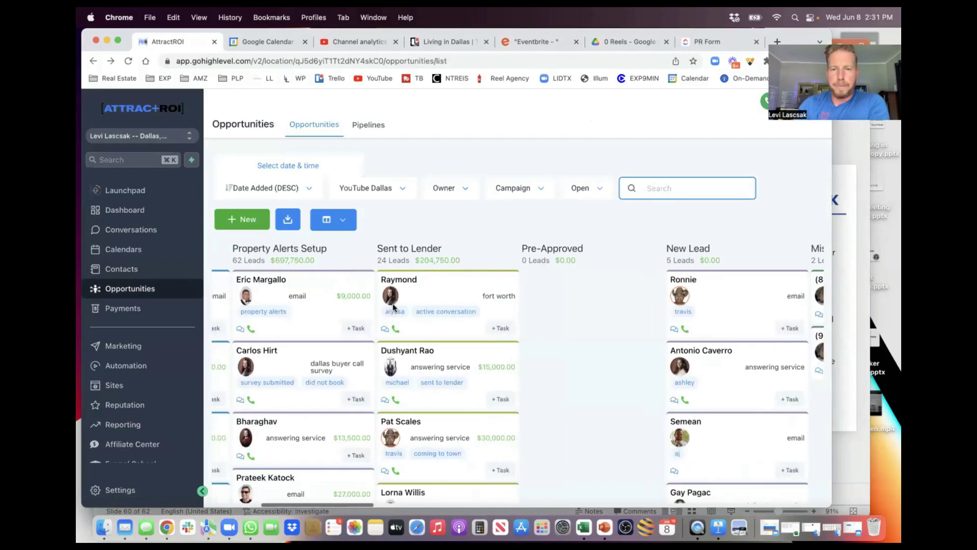
pyautogui.moveTo(742, 304); pyautogui.dragTo(717, 293)
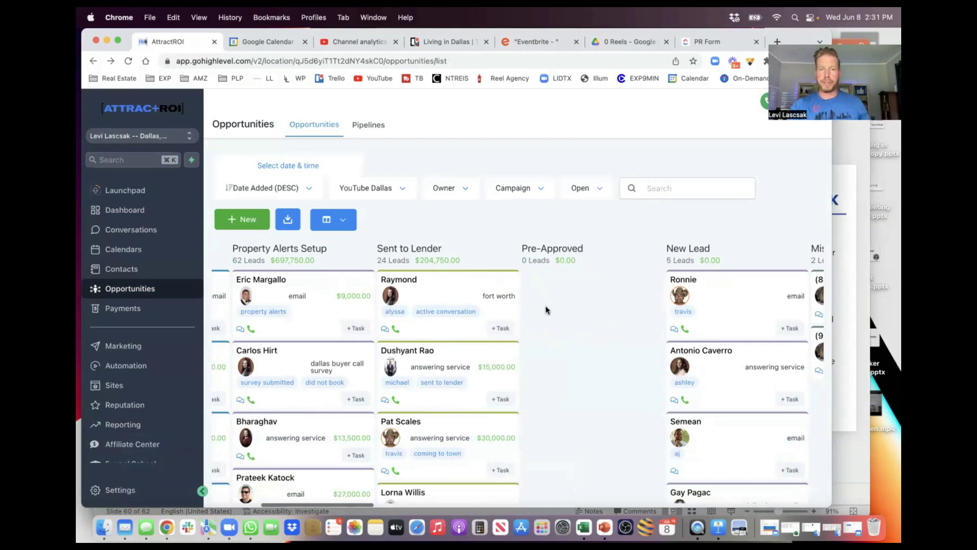
pyautogui.hscroll(-5, 440, 298)
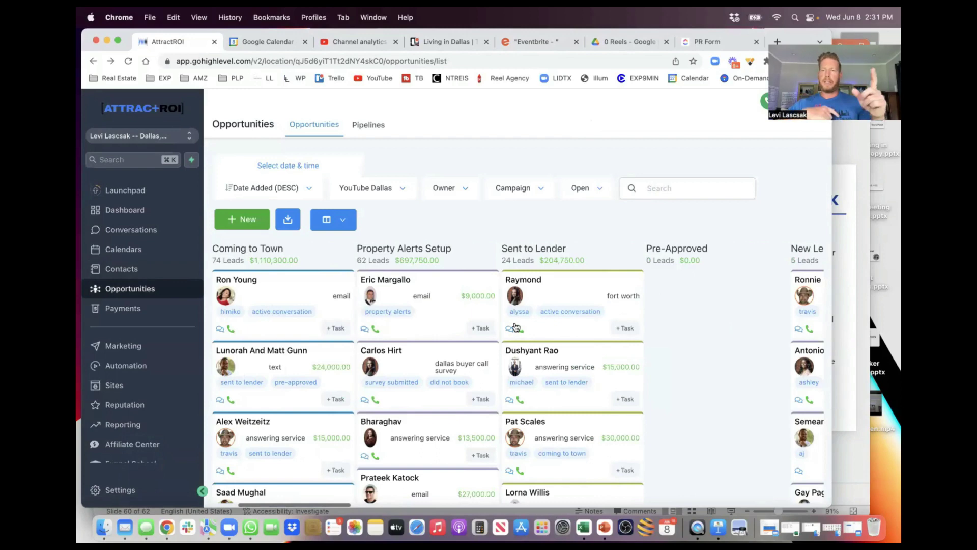
pyautogui.click(532, 280)
pyautogui.scroll(15, 502, 334)
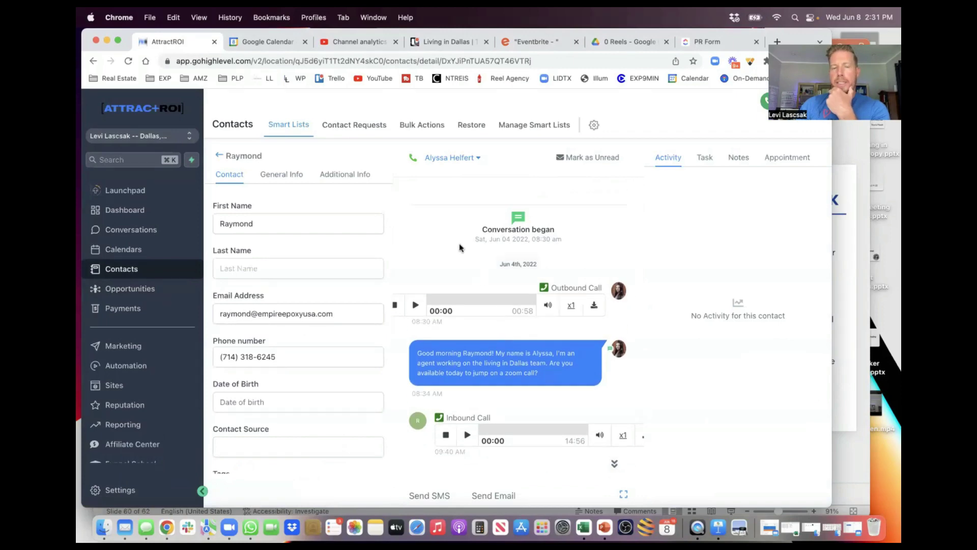
pyautogui.scroll(-15, 510, 268)
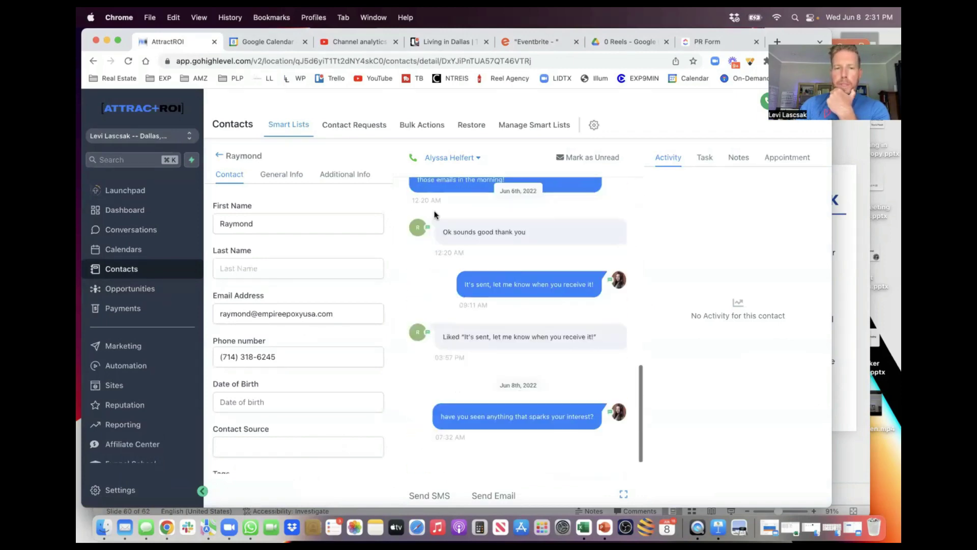
pyautogui.click(217, 159)
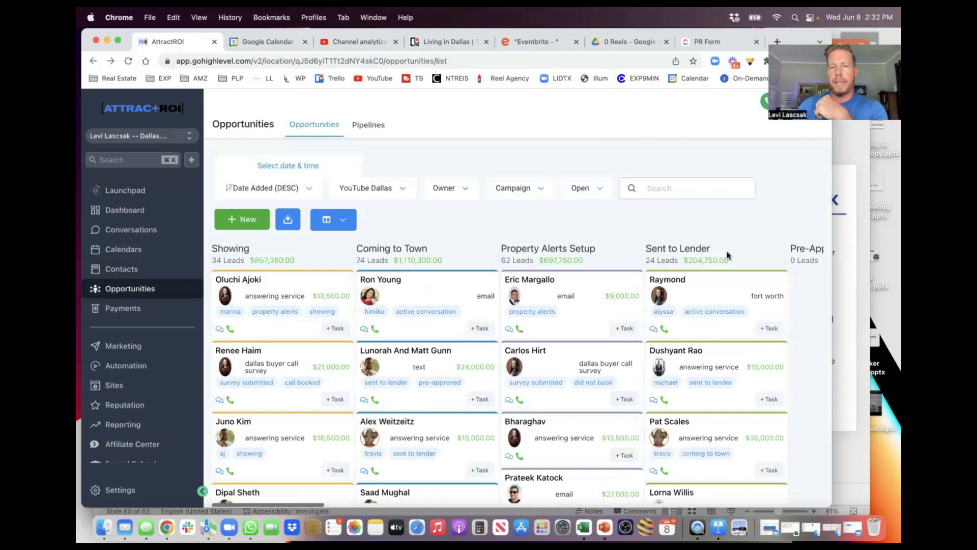
# Open the first lead under Property Alerts Setup and review the conversation back through its older messages.
pyautogui.click(548, 288)
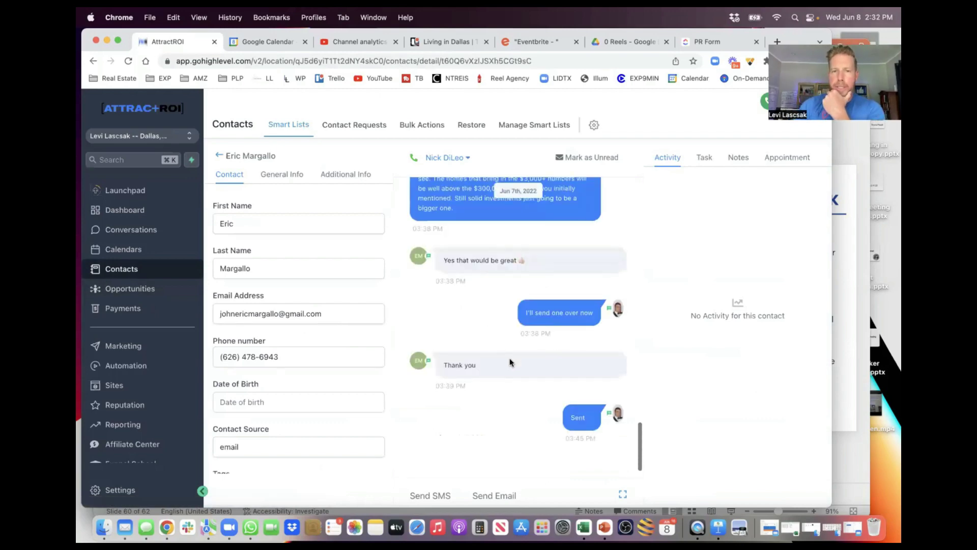
pyautogui.scroll(5, 511, 360)
pyautogui.scroll(10, 509, 359)
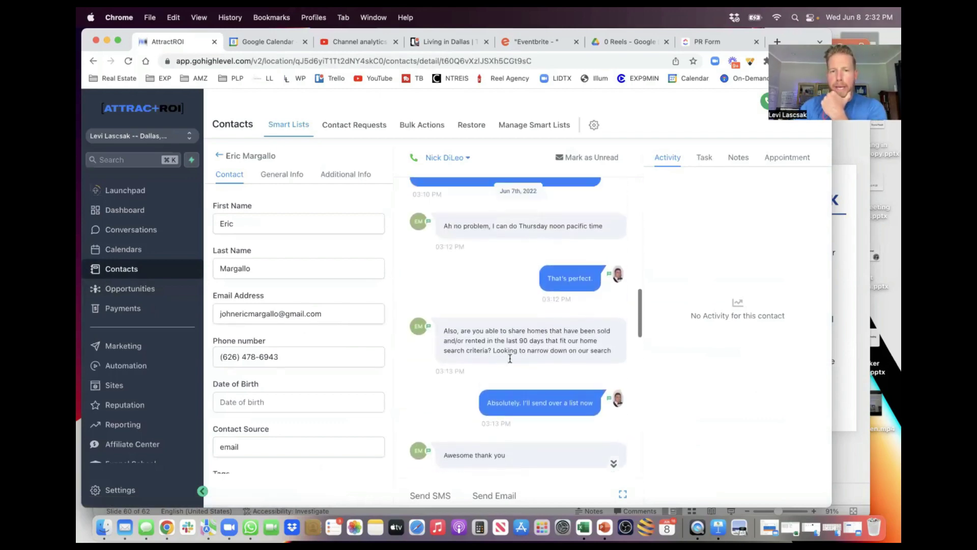
pyautogui.scroll(4, 509, 358)
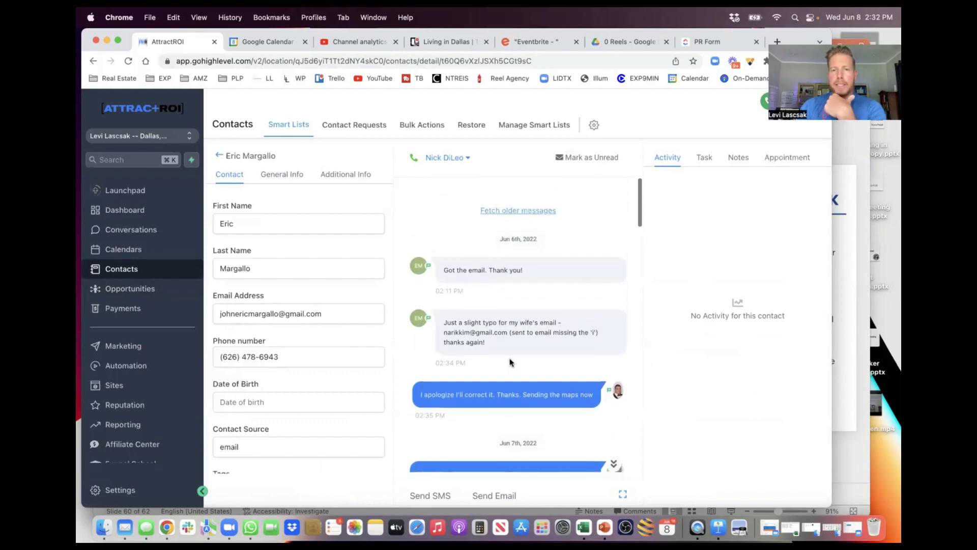
pyautogui.click(508, 211)
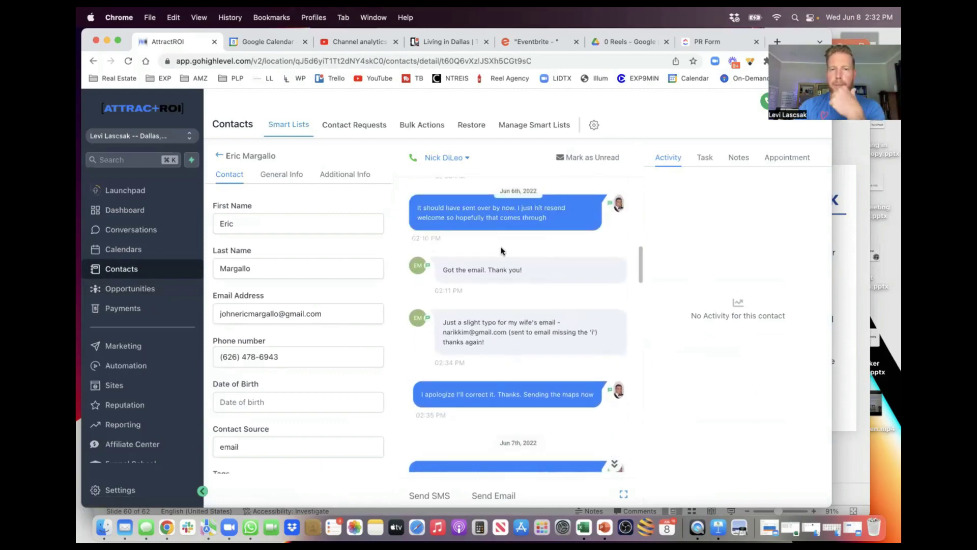
pyautogui.scroll(5, 507, 254)
pyautogui.scroll(-1, 504, 286)
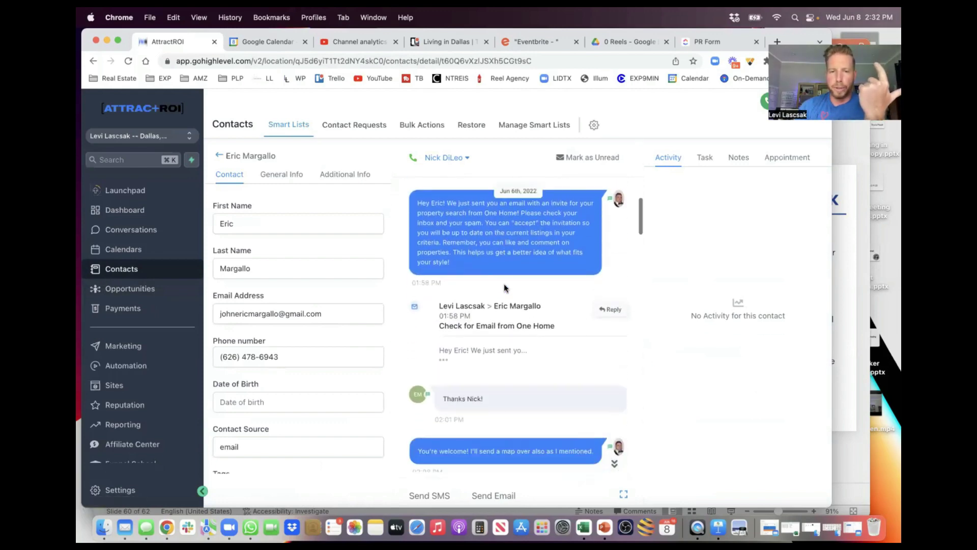
# Expand and read the "Check for Email from One Home" email in the conversation, and return to the opportunities board.
pyautogui.click(458, 357)
pyautogui.scroll(-2, 539, 357)
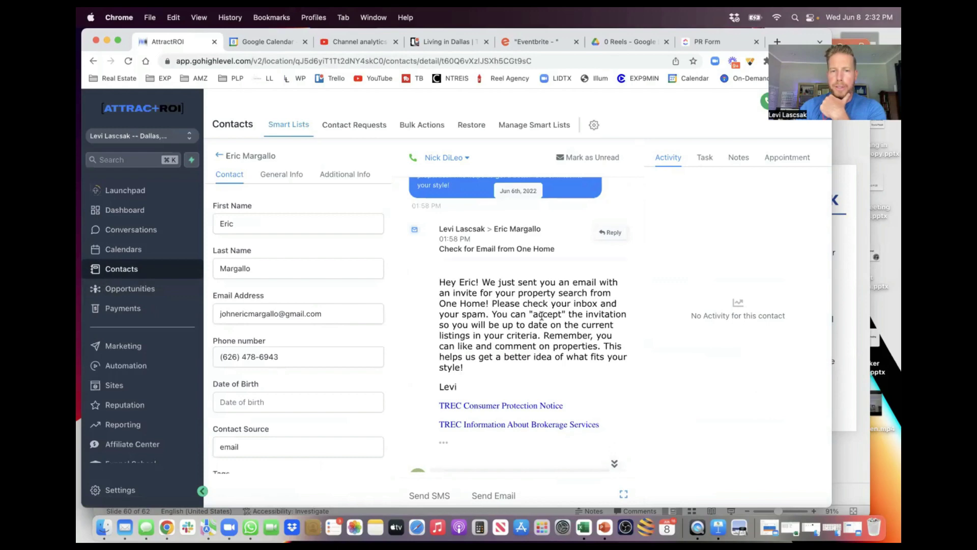
pyautogui.scroll(2, 526, 316)
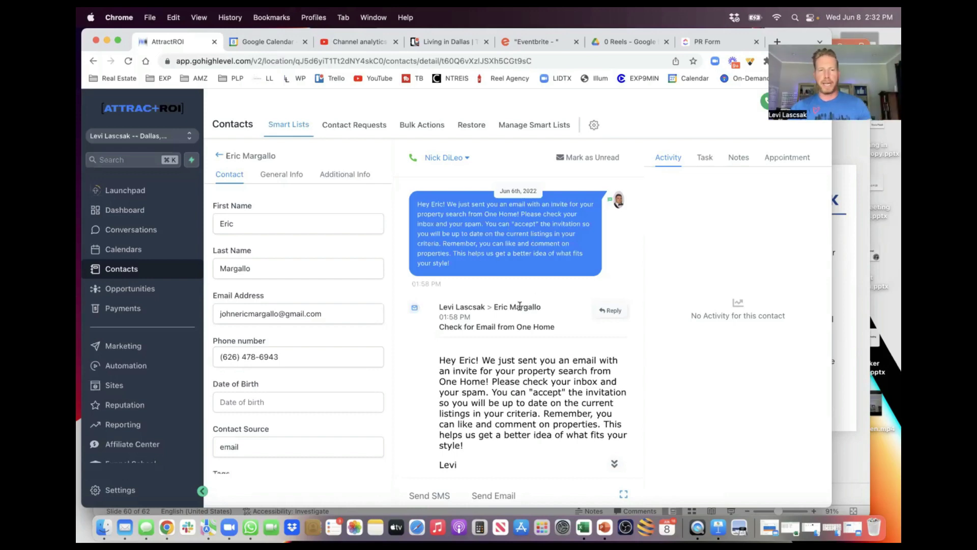
pyautogui.click(220, 156)
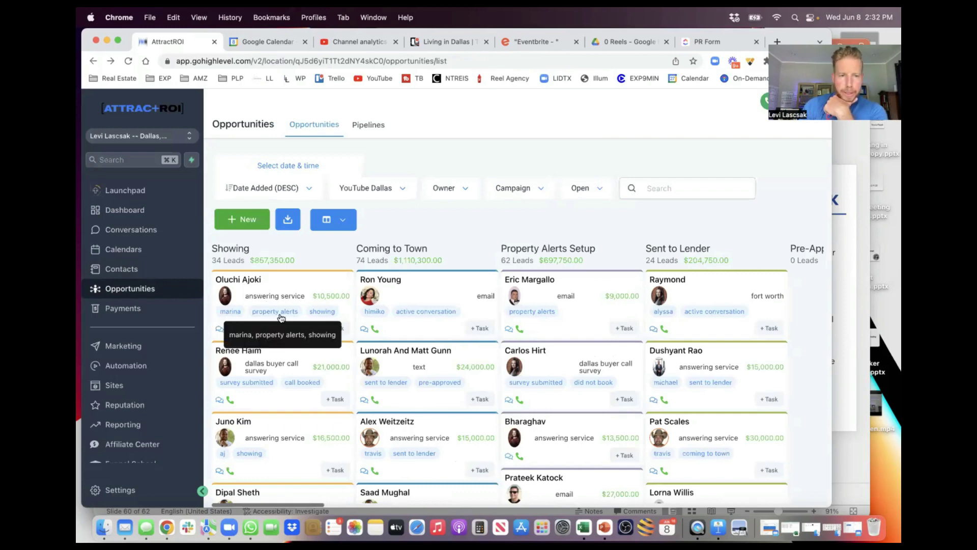
# Open the first lead under Showing, review its contact details and notes, and close it.
pyautogui.click(311, 282)
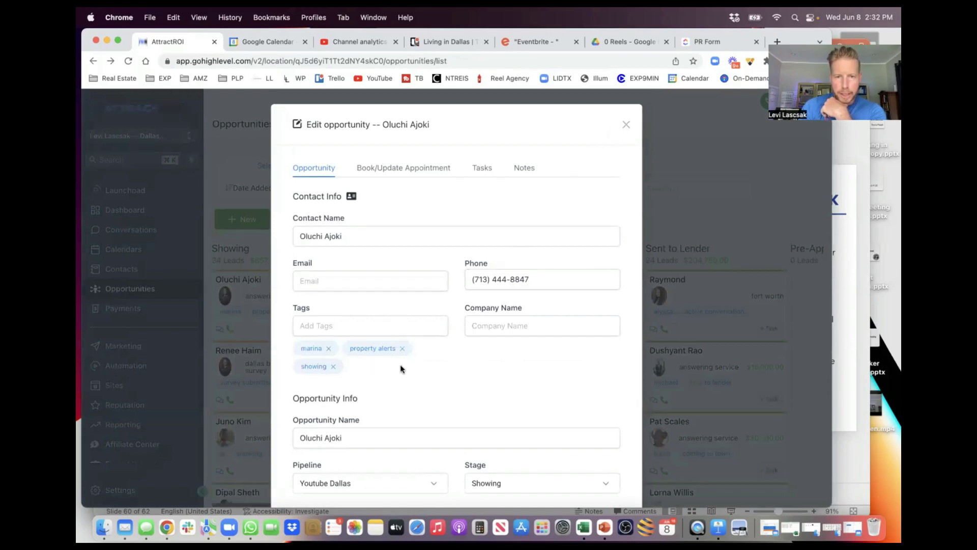
pyautogui.click(626, 124)
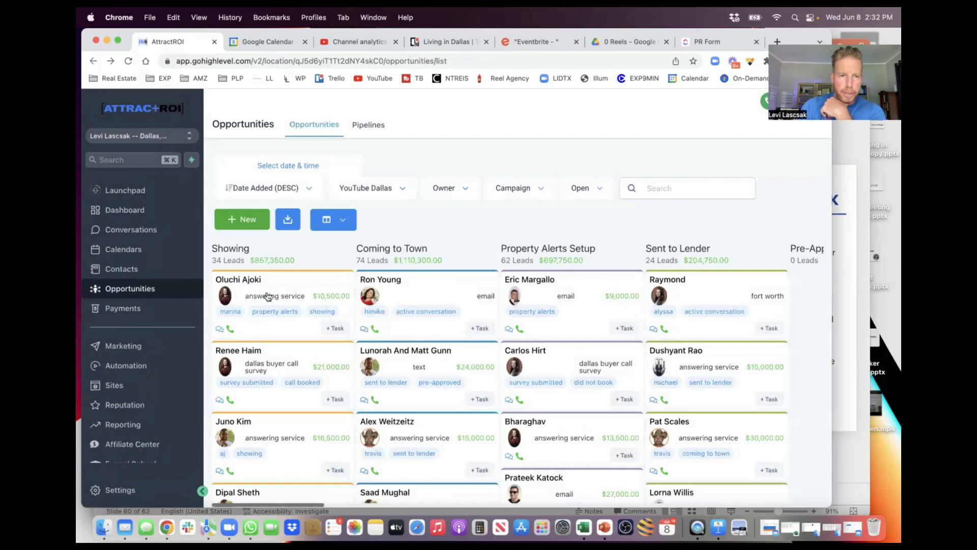
pyautogui.click(289, 282)
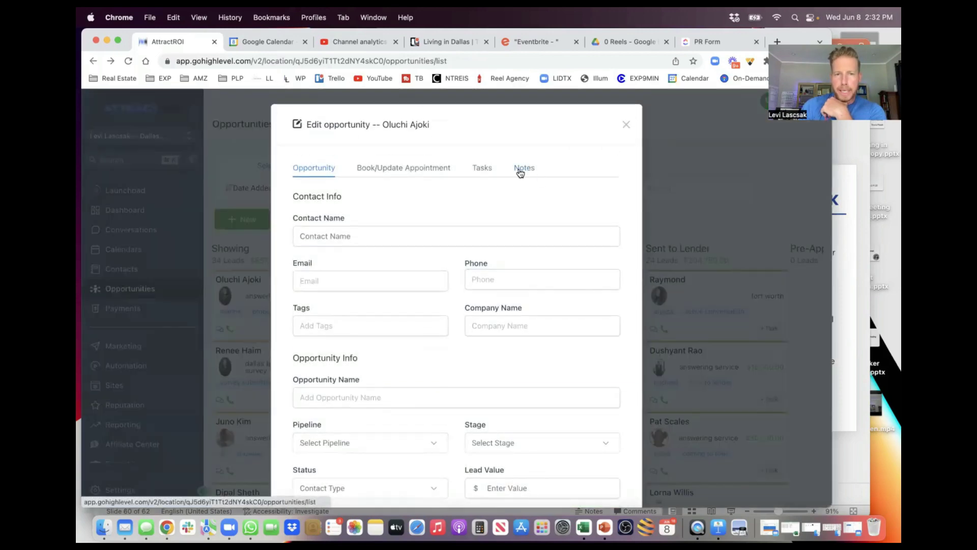
pyautogui.click(519, 171)
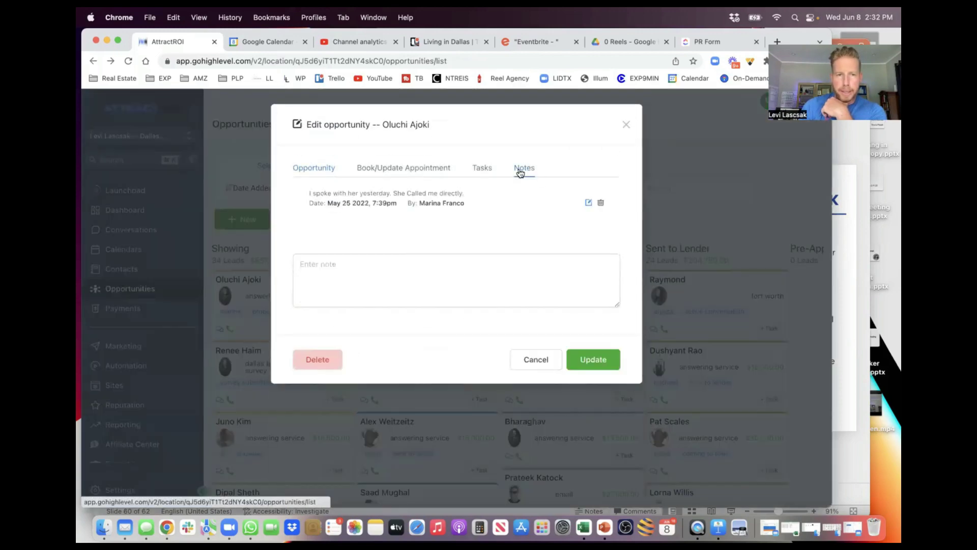
pyautogui.click(626, 124)
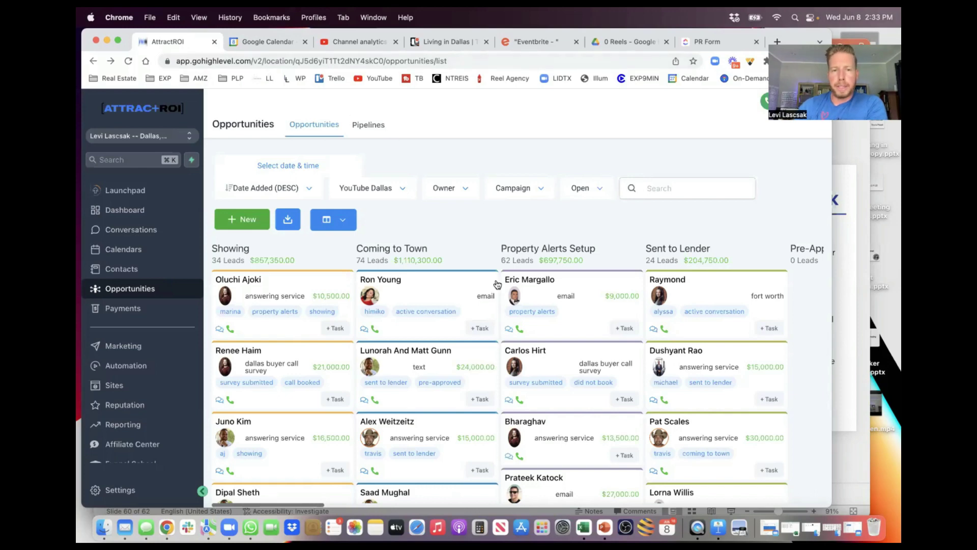
# Switch to Google Calendar, view the "Coming In To Town" appointment on Wednesday, June 8 at 10:00, and return to the opportunities board.
pyautogui.click(234, 43)
pyautogui.scroll(4, 516, 294)
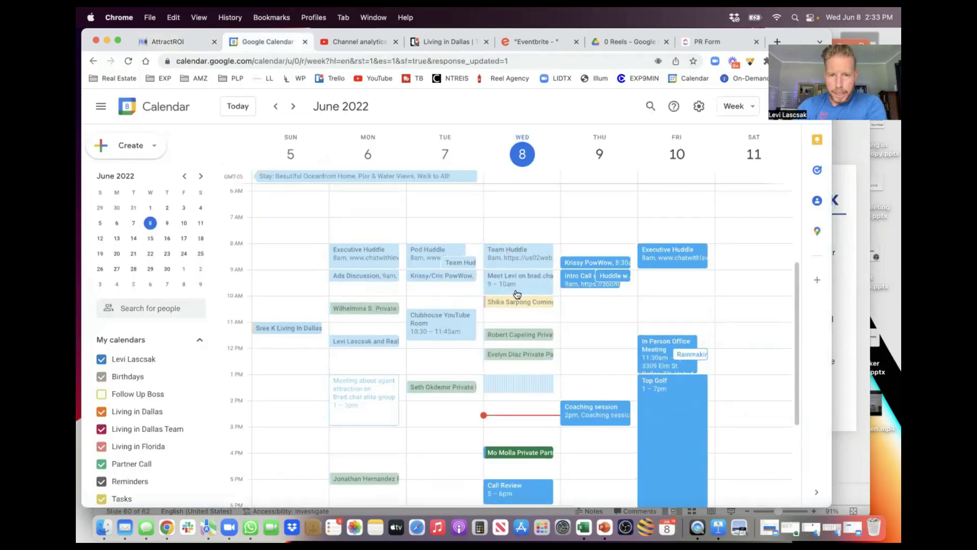
pyautogui.click(524, 303)
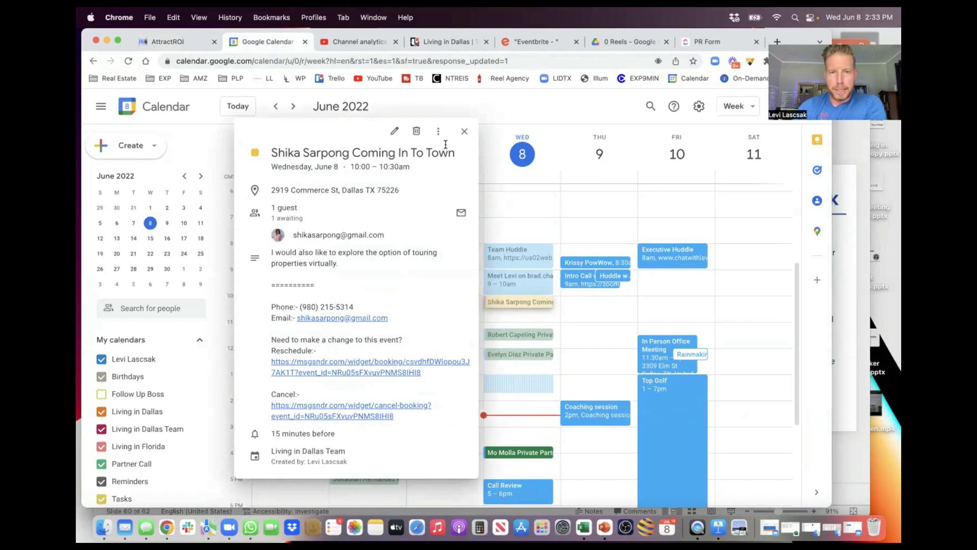
pyautogui.click(180, 41)
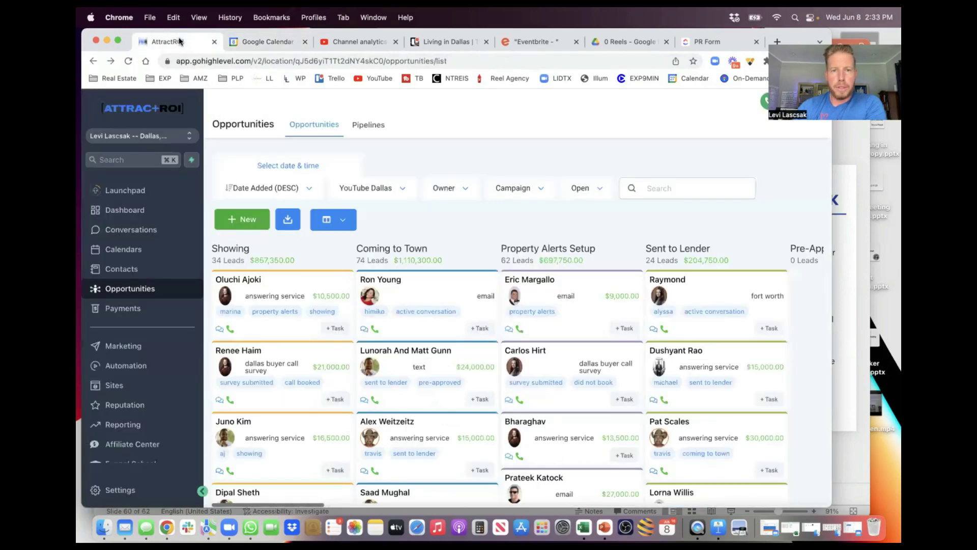